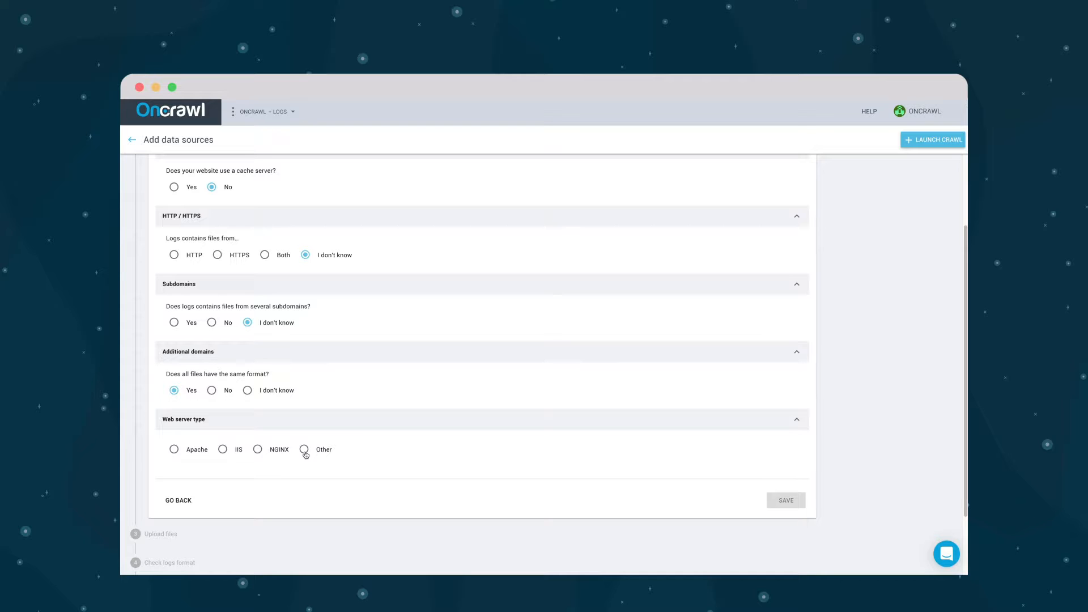
Choose NGINX as the web server type and save the logs completeness answers
left_click(257, 451)
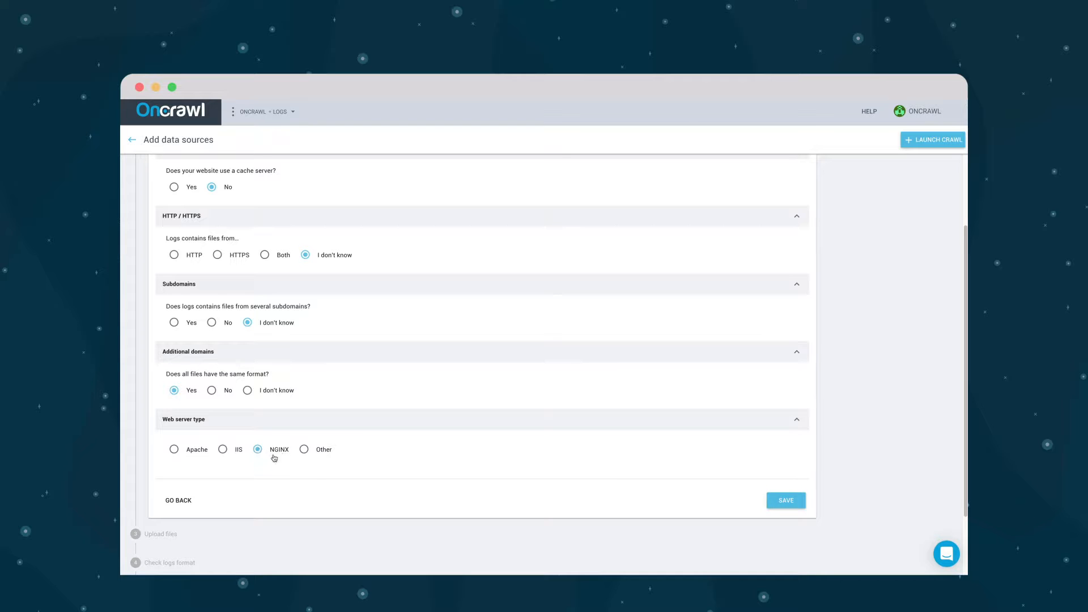
left_click(784, 501)
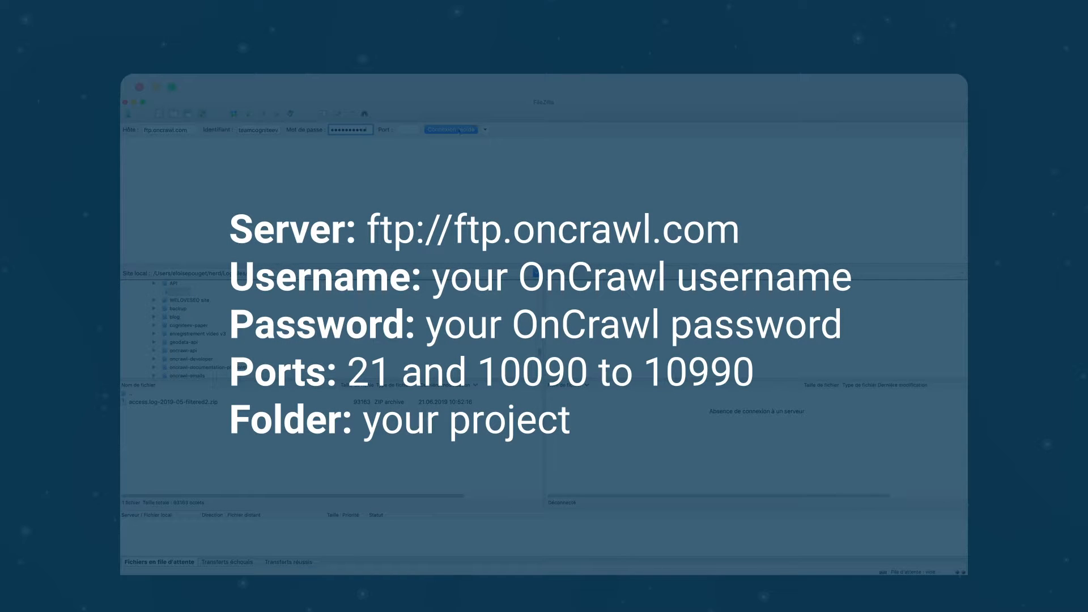
Switch to FileZilla and connect to the FTP server ftp.oncrawl.com, entering the account password
left_click(459, 130)
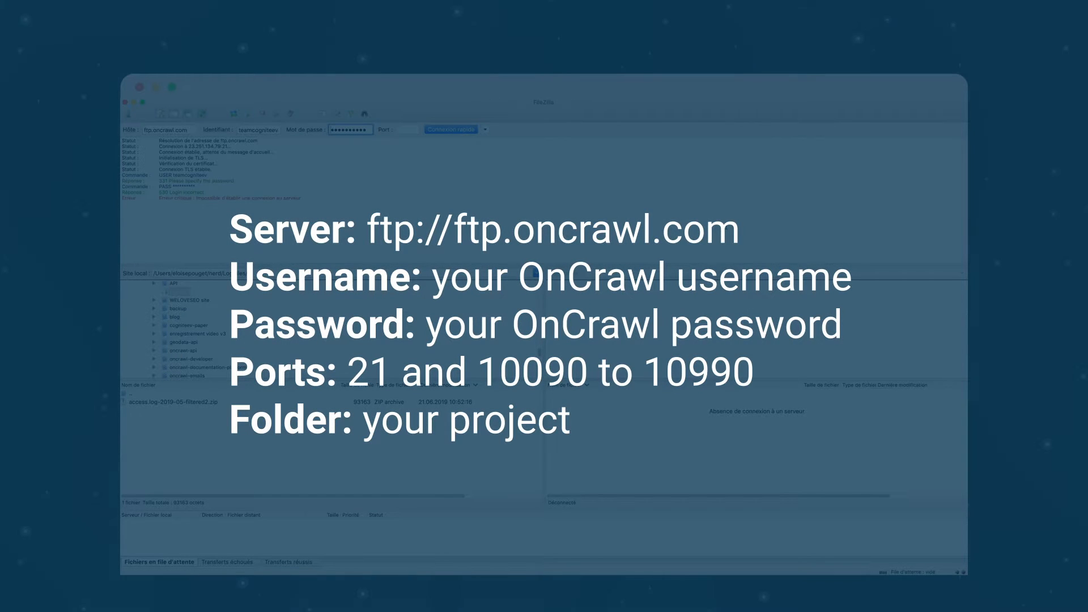
type("********")
left_click(447, 130)
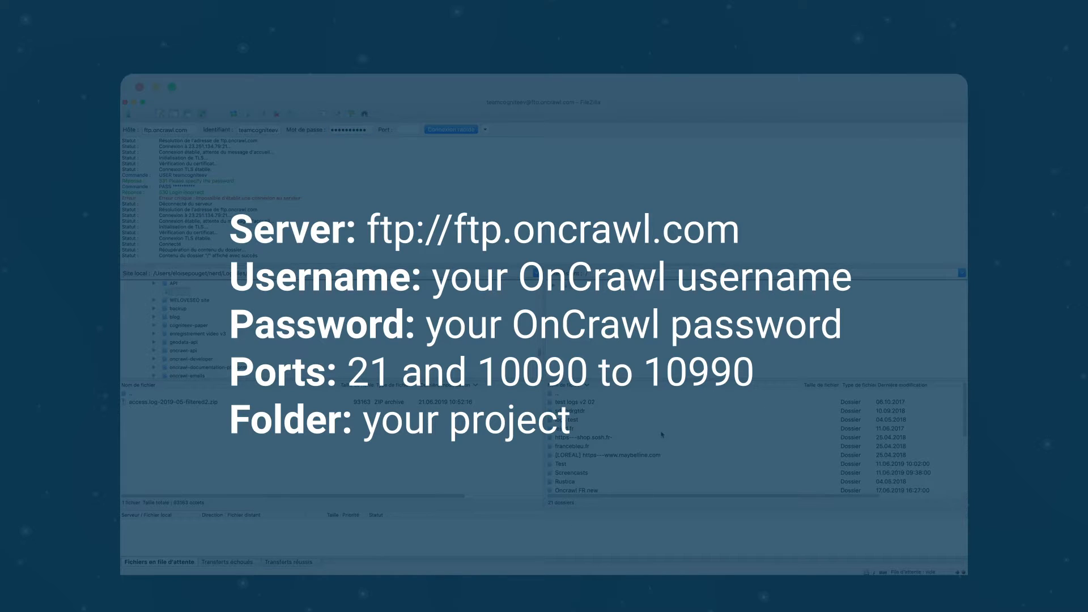
Upload access.log-2019-05-filtered2.zip into the nginx subfolder of the remote Log upload directory
scroll(658, 437, "down", 2)
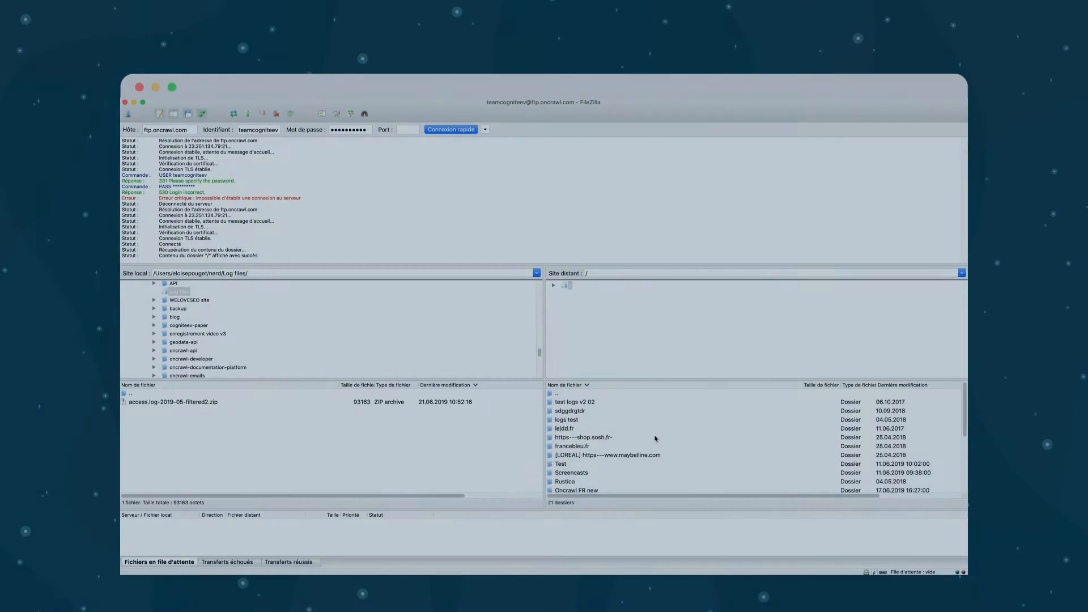
double_click(587, 448)
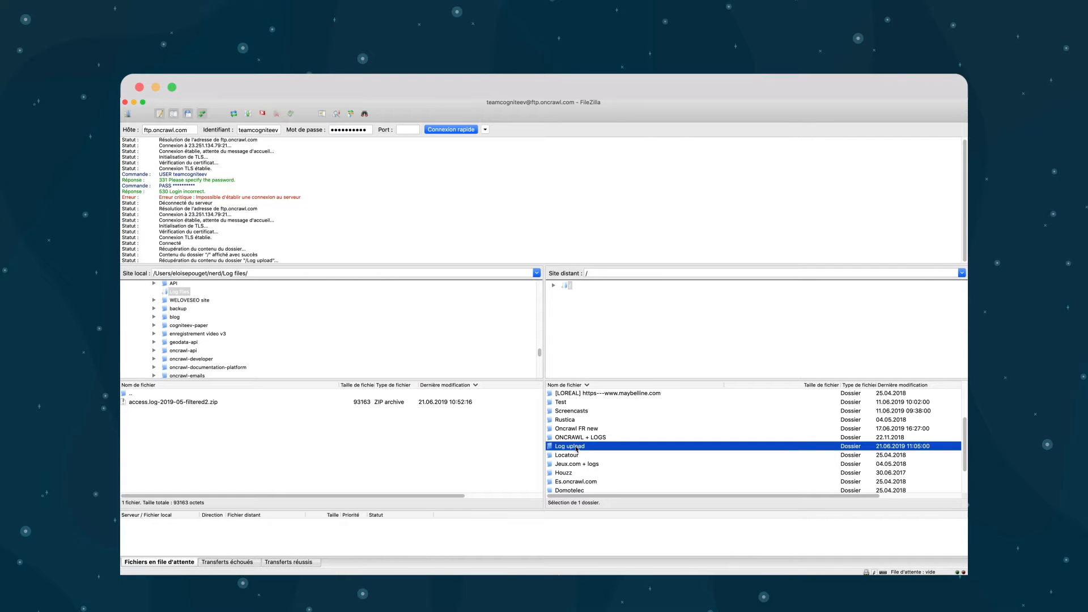
double_click(561, 402)
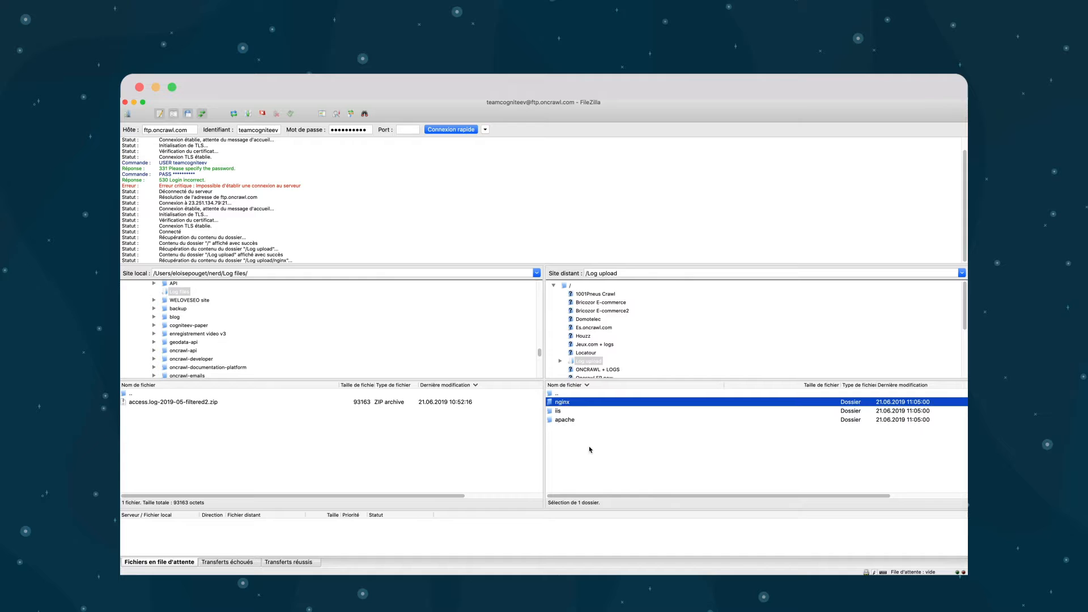
left_click_drag(173, 402, 638, 447)
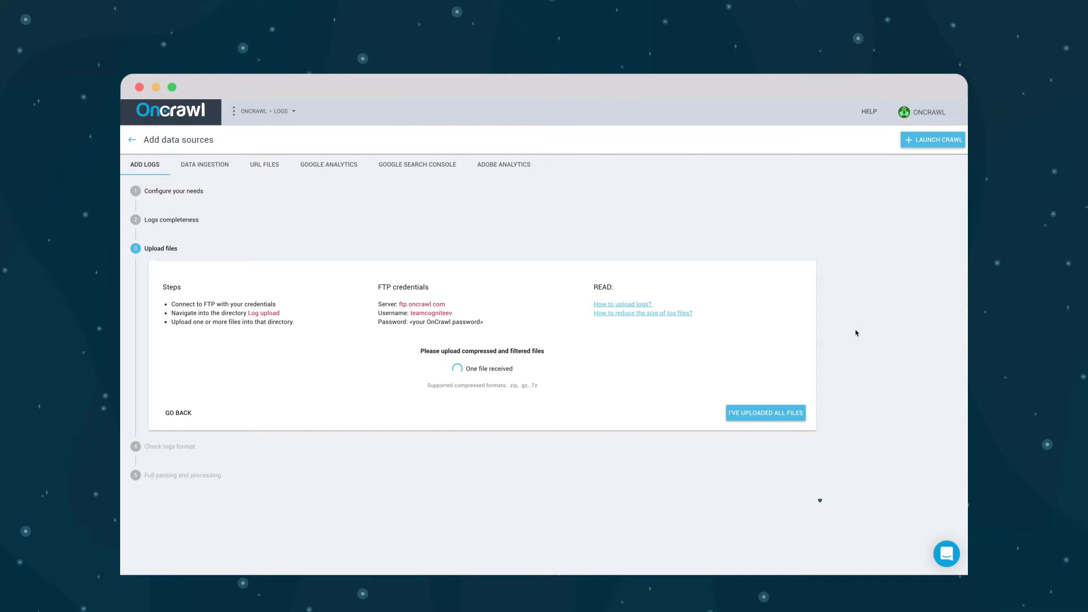
Switch back to OnCrawl, confirm that all files are uploaded, and examine the logs parsing result
left_click(777, 412)
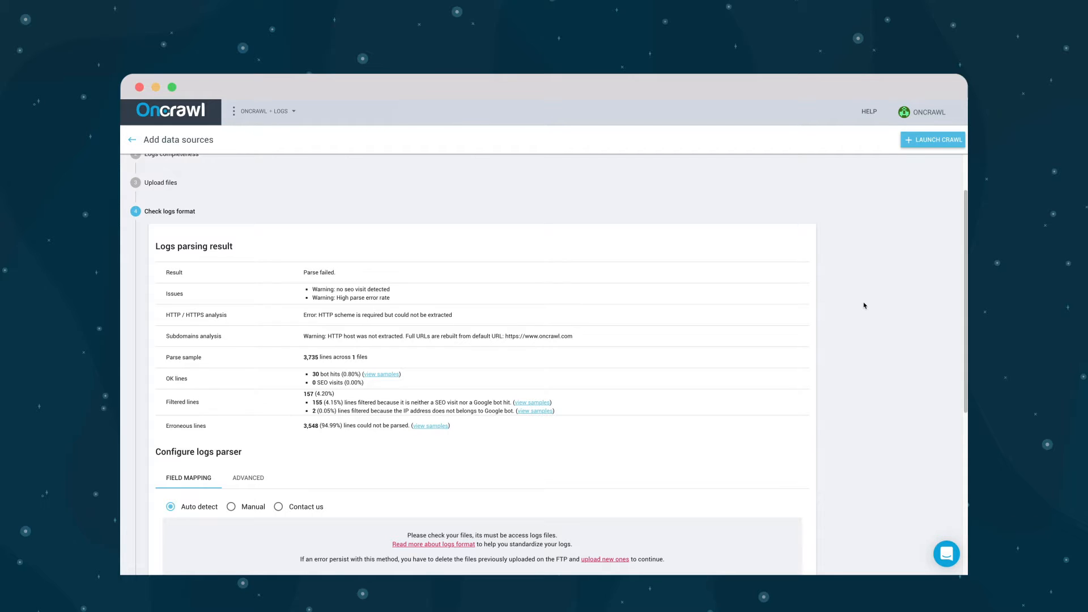
left_click_drag(337, 273, 306, 273)
left_click(289, 276)
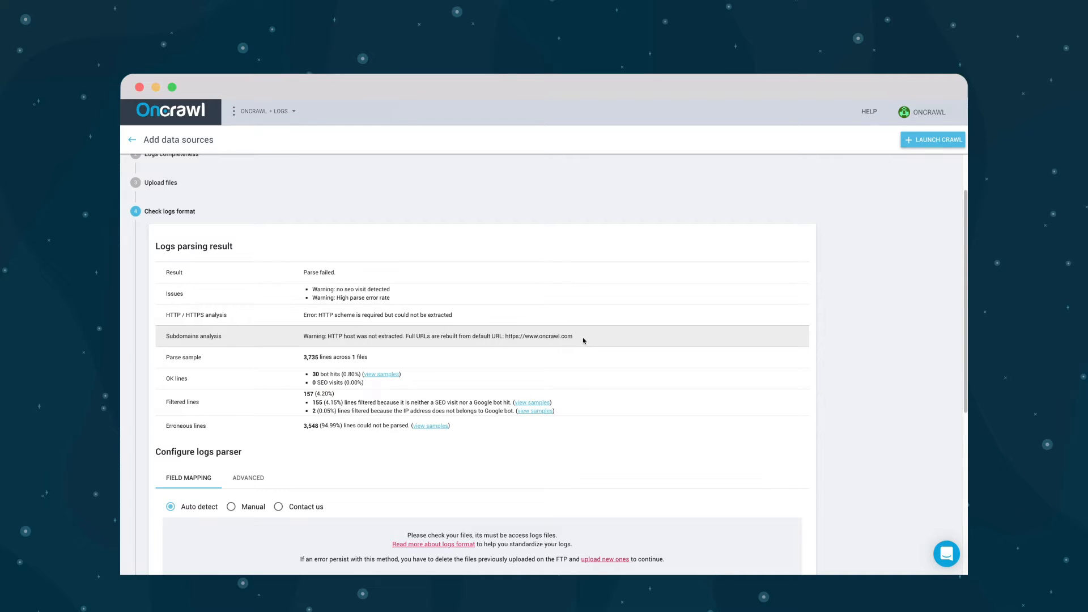
Switch the logs parser's field mapping to Manual and assign responsesize to the unlabelled column between status and referer
scroll(583, 340, "down", 5)
scroll(795, 362, "down", 1)
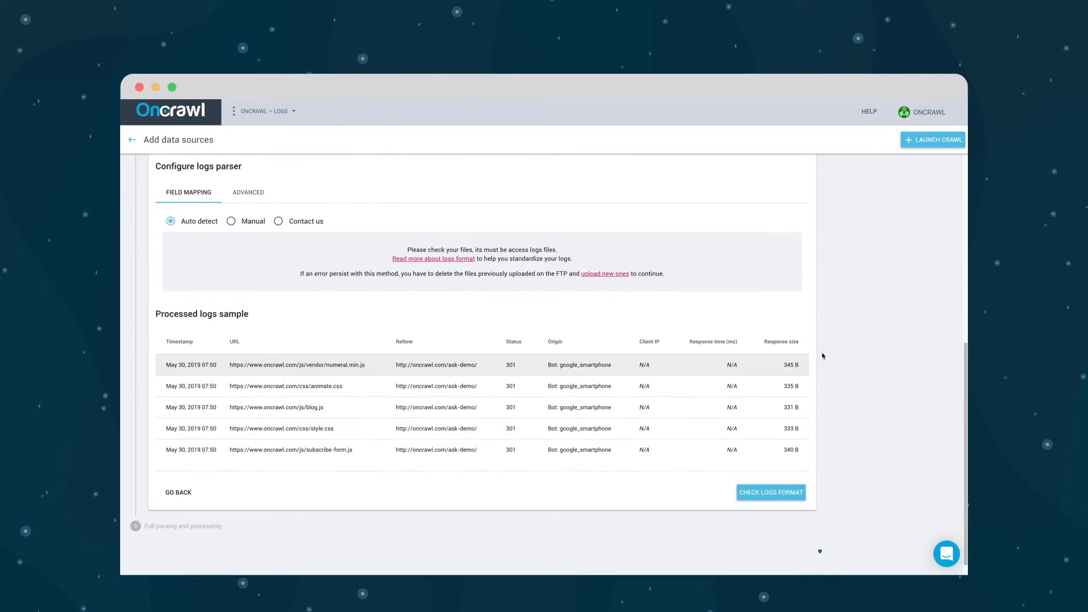
left_click(235, 222)
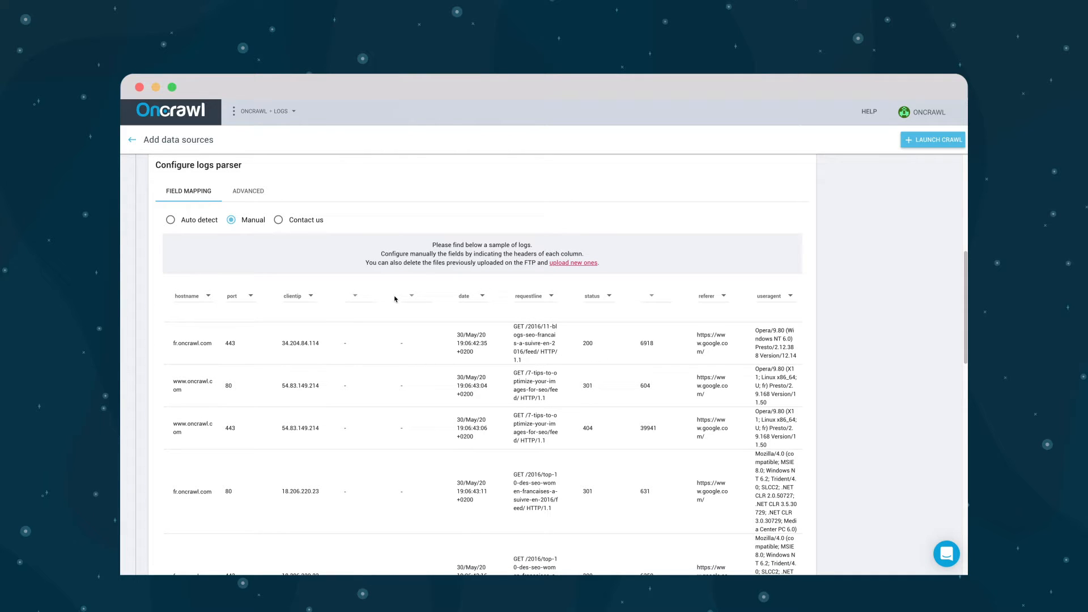
left_click(656, 298)
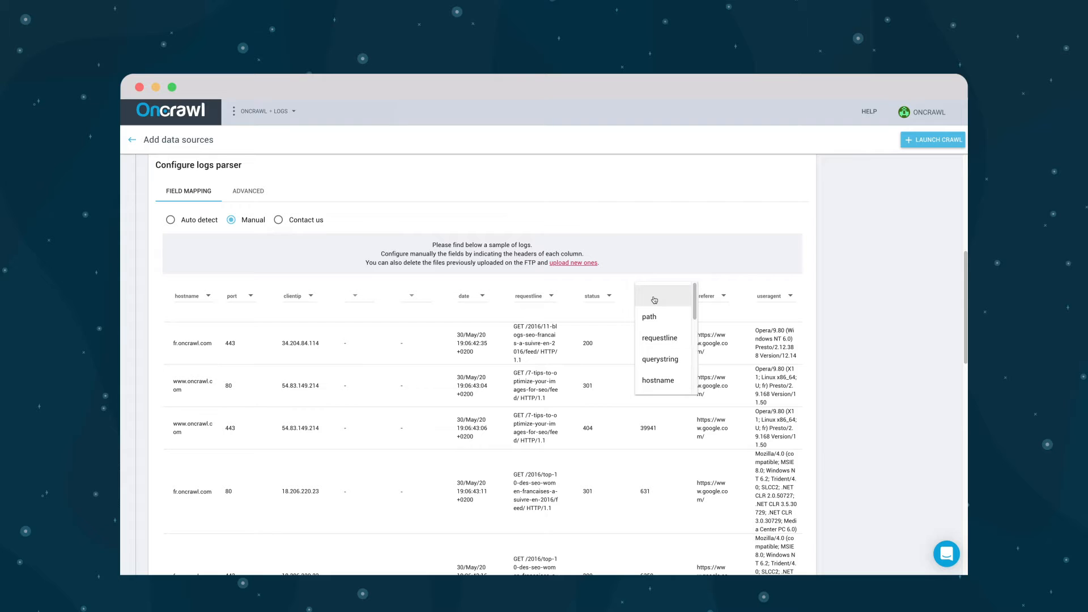
scroll(657, 306, "down", 5)
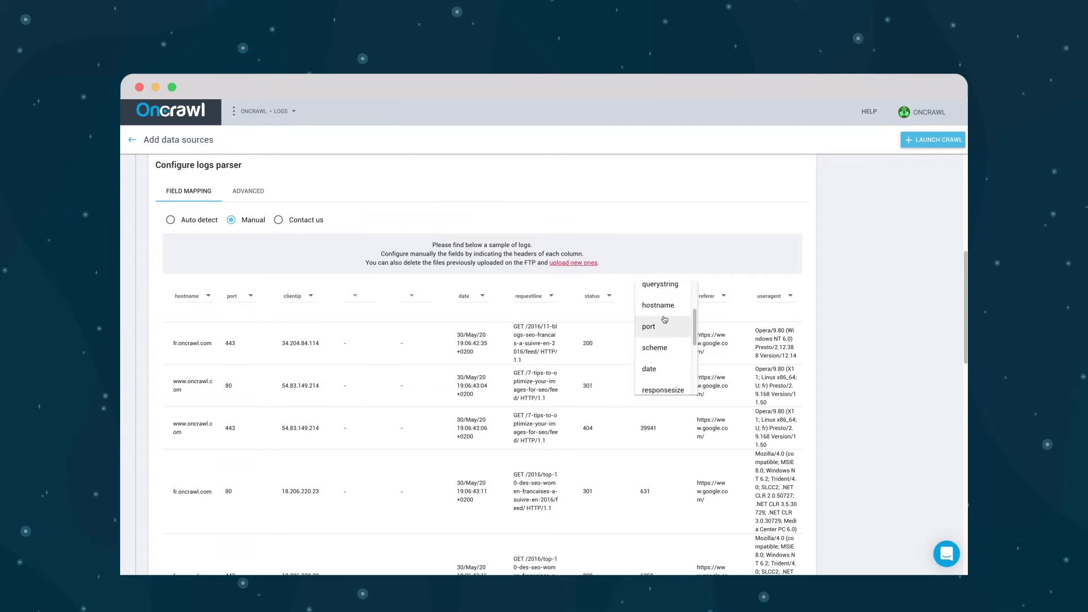
left_click(662, 344)
scroll(857, 309, "down", 2)
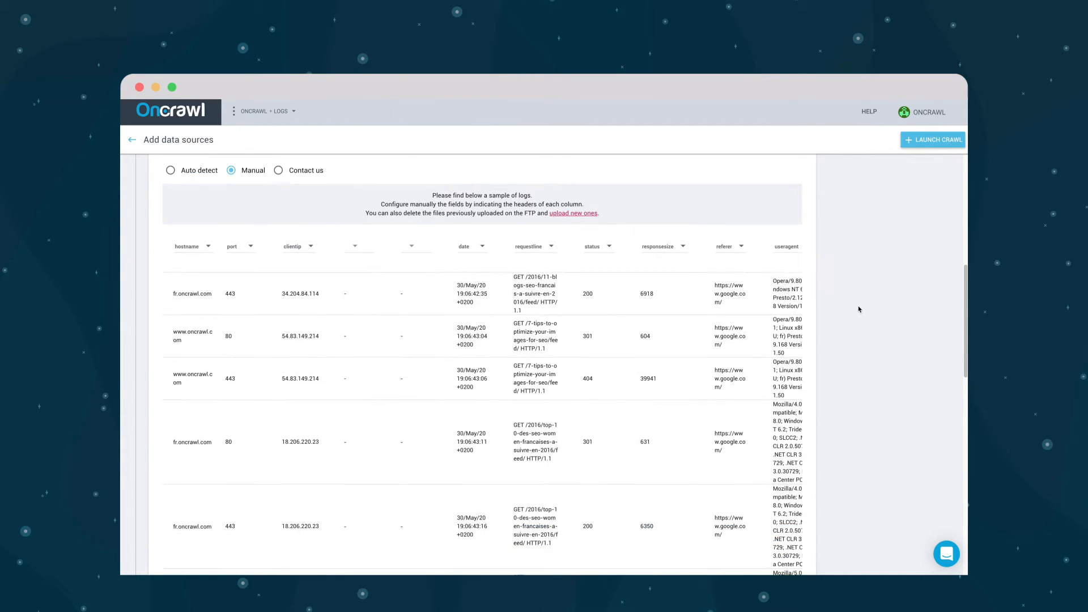
Check the logs format with the manual mapping and review the parsing result
scroll(858, 309, "down", 15)
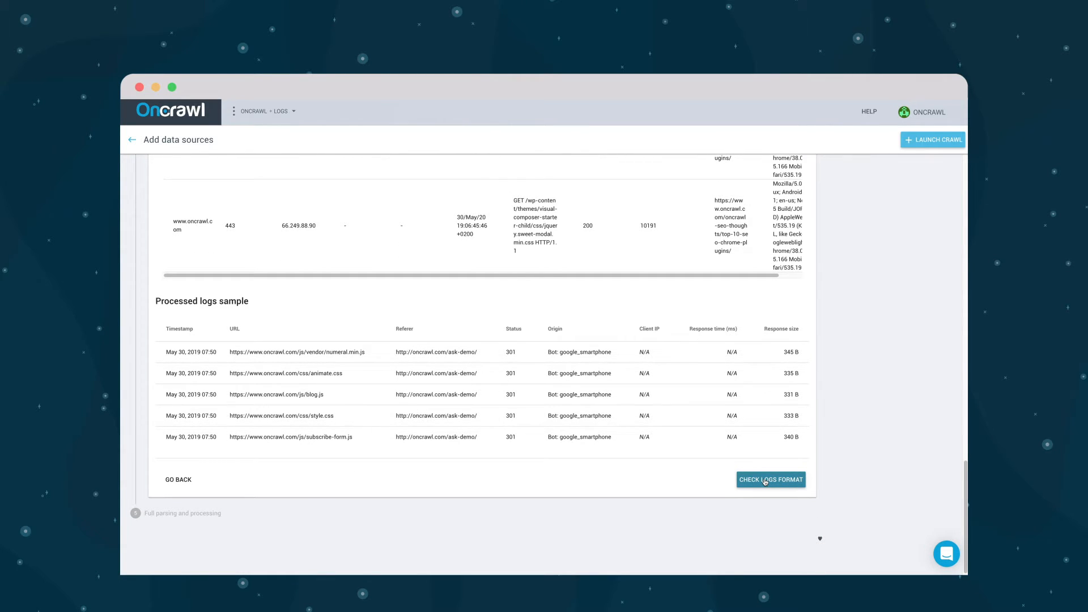
left_click(764, 480)
left_click_drag(367, 196, 308, 193)
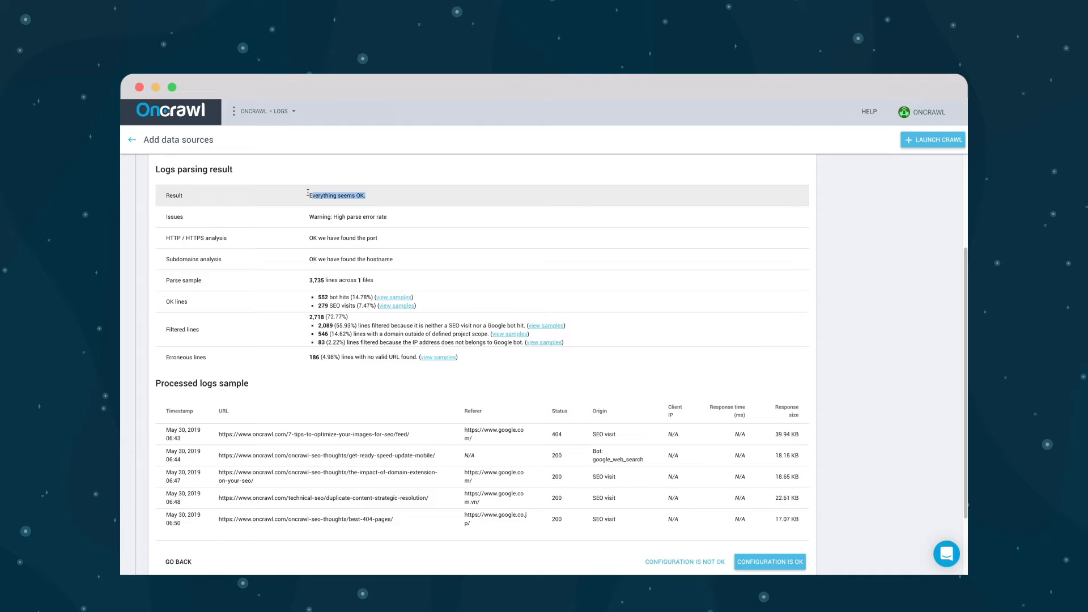
left_click(300, 197)
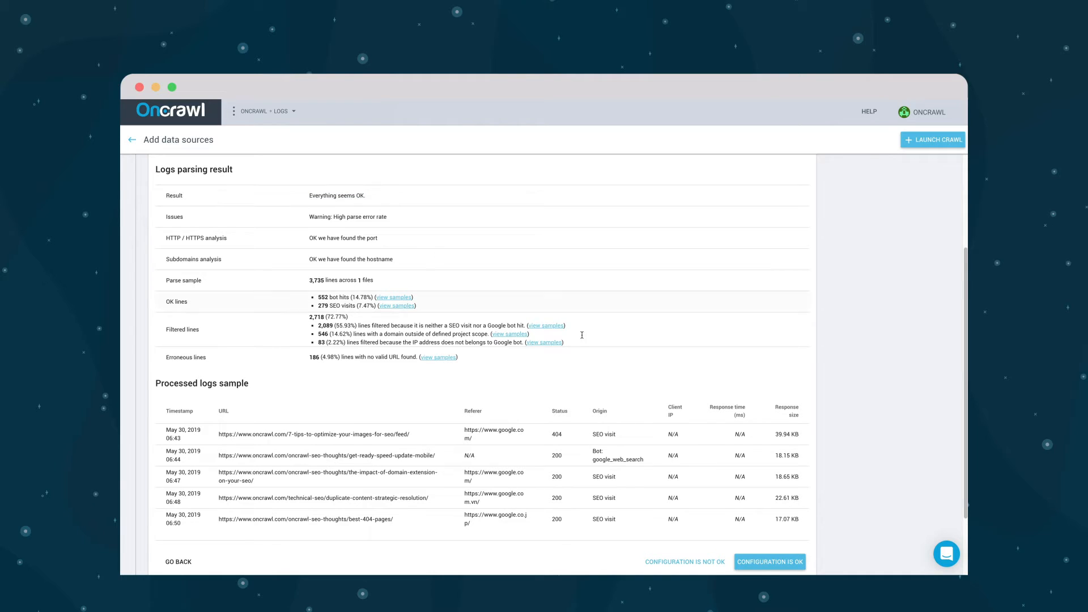
Mark the configuration as not OK and examine the parser's advanced Check Google IP and Server timezone options
left_click(685, 561)
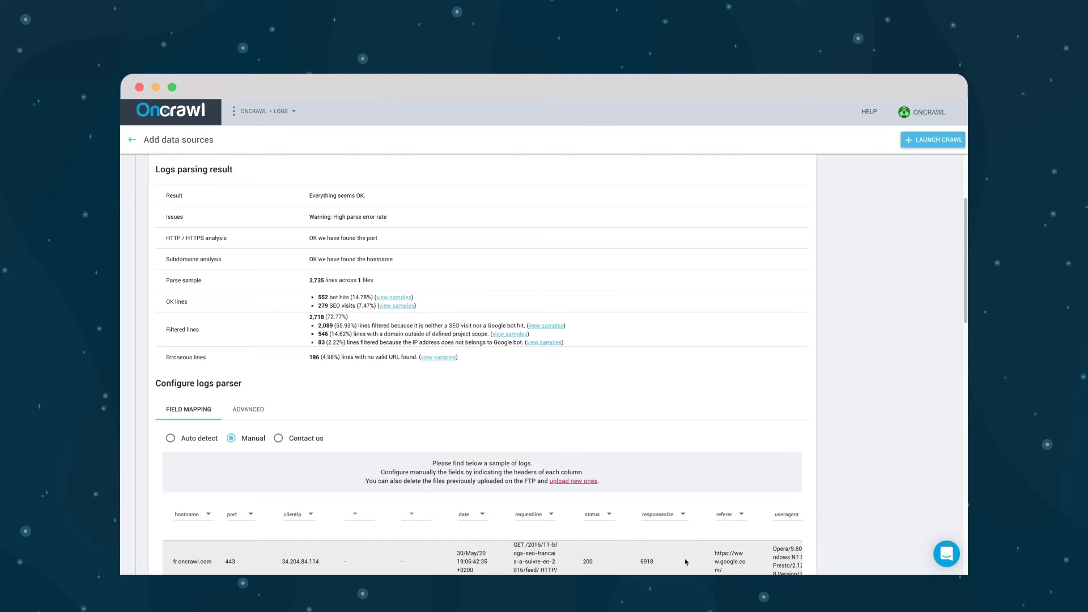
left_click(256, 414)
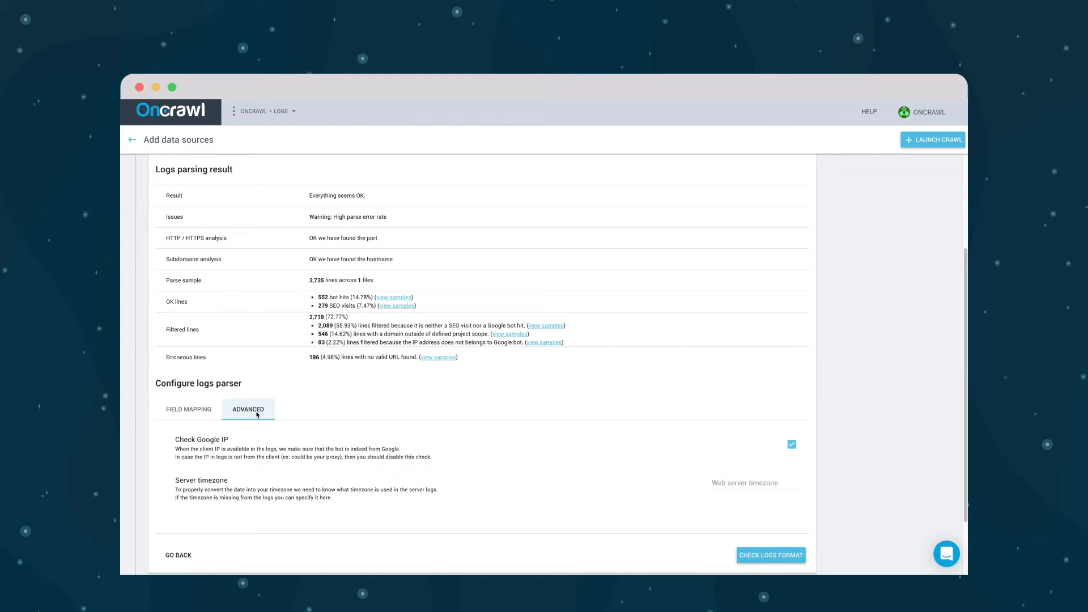
scroll(578, 413, "down", 2)
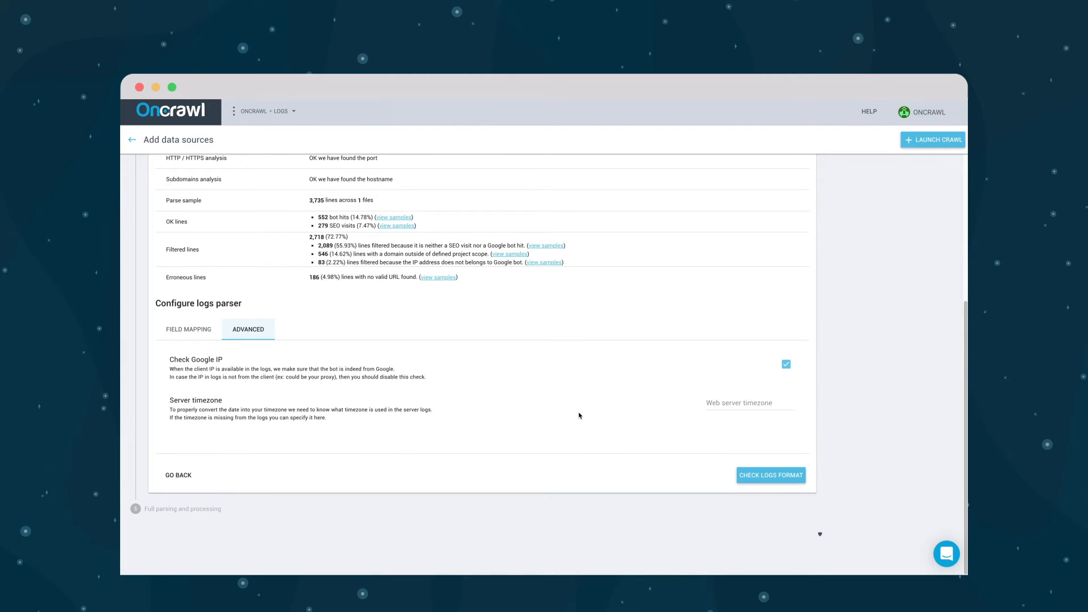
left_click(786, 365)
left_click(787, 366)
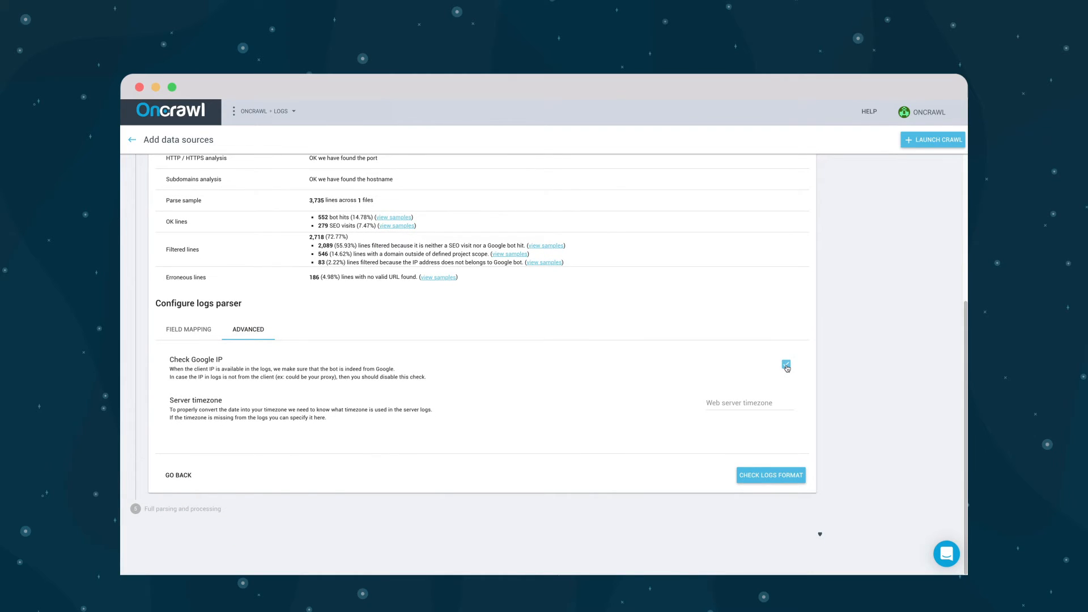
left_click(734, 404)
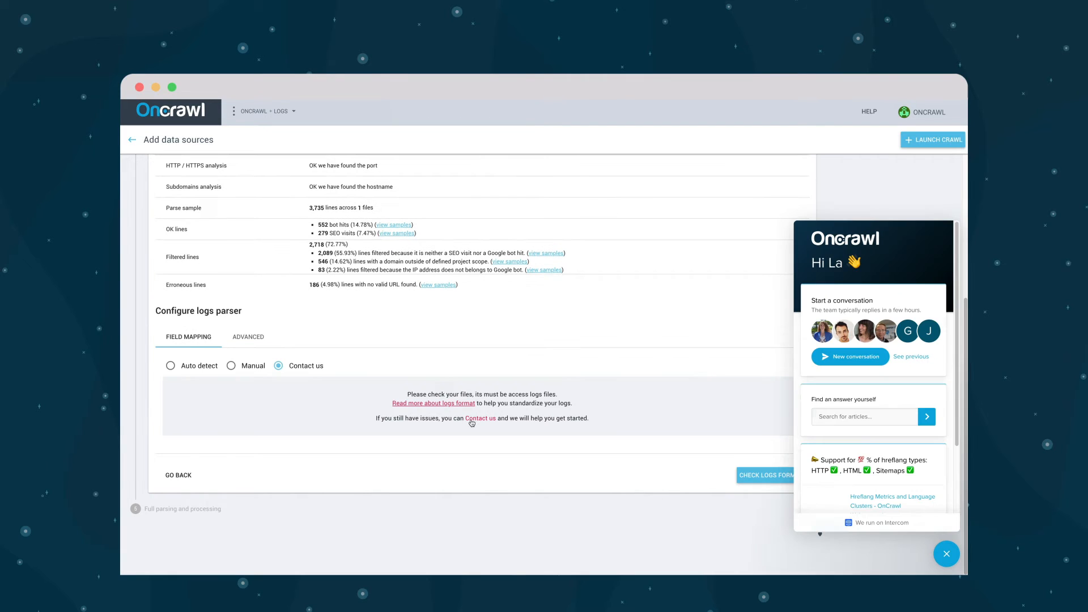
Start a support conversation with the message "I need help parsing my log files, can you help me please ?", then close the chat
left_click(850, 357)
type("I need help pa")
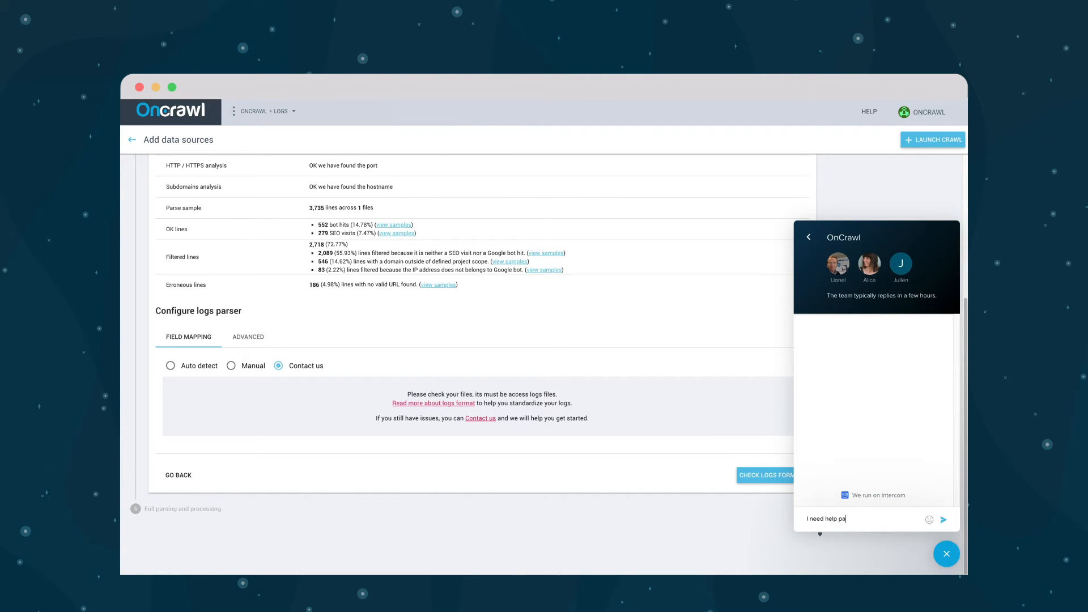
type("rsing my log files, can you help me please ? :")
left_click(946, 554)
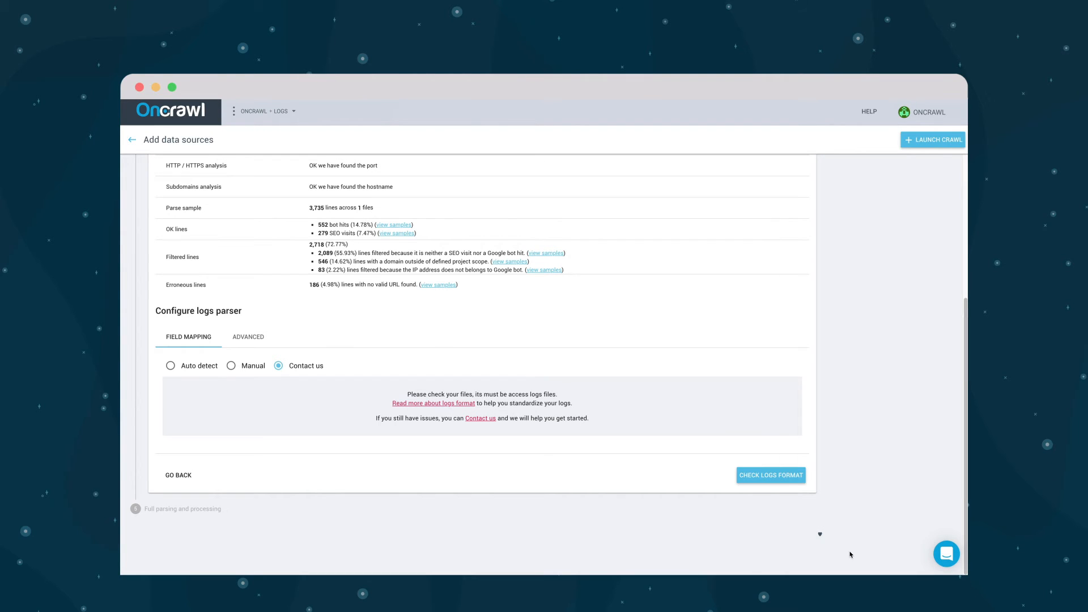
Check the logs format again and approve the configuration as OK
left_click(753, 476)
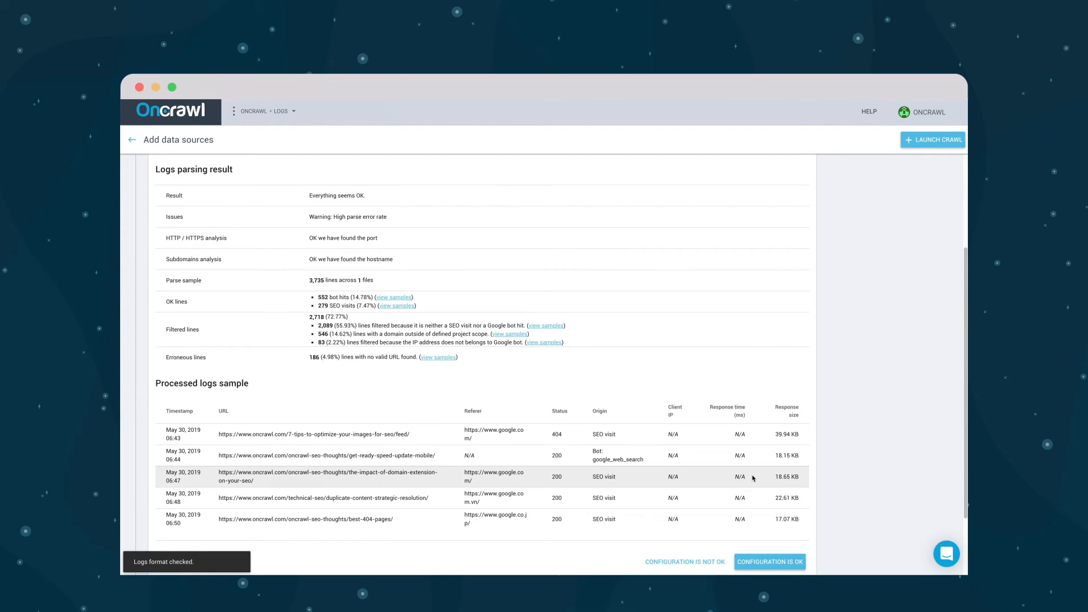
left_click(769, 561)
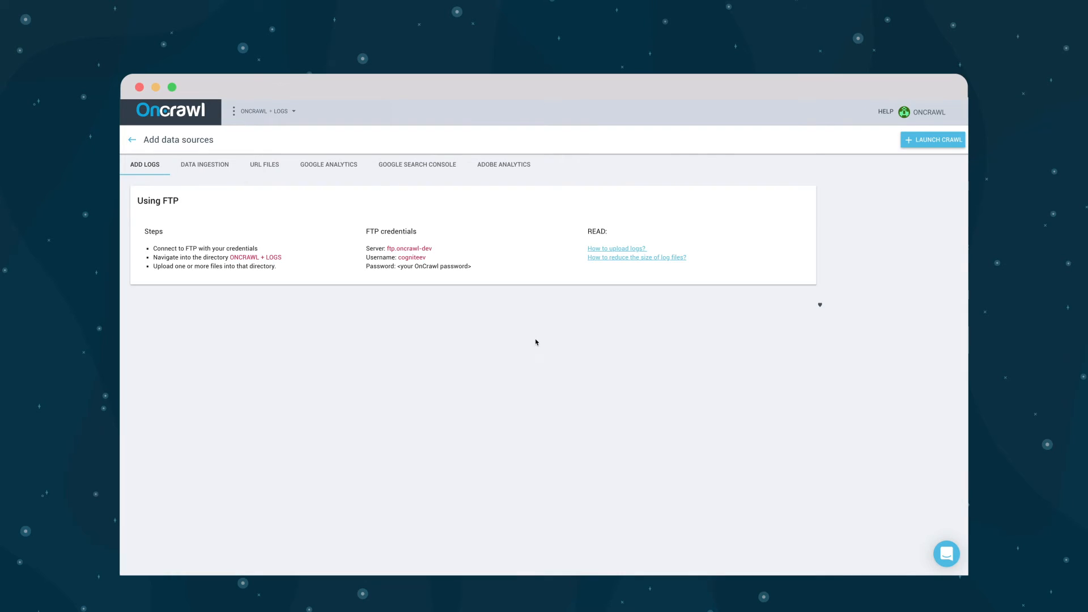
Return to the project page and open Log Manager Tools to examine the activity charts and processed files table
left_click(132, 141)
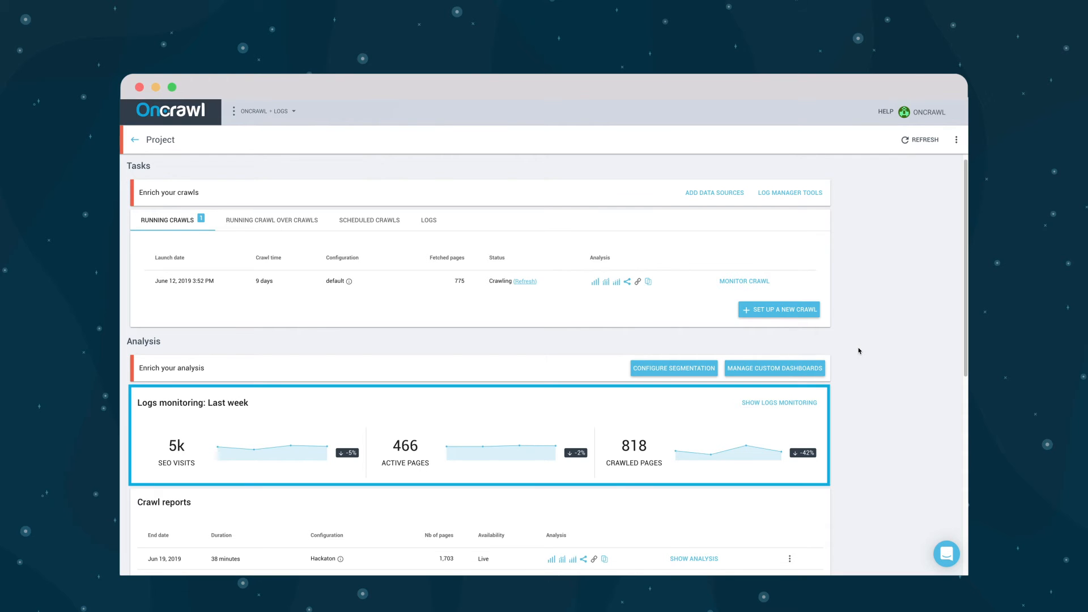
scroll(788, 203, "up", 1)
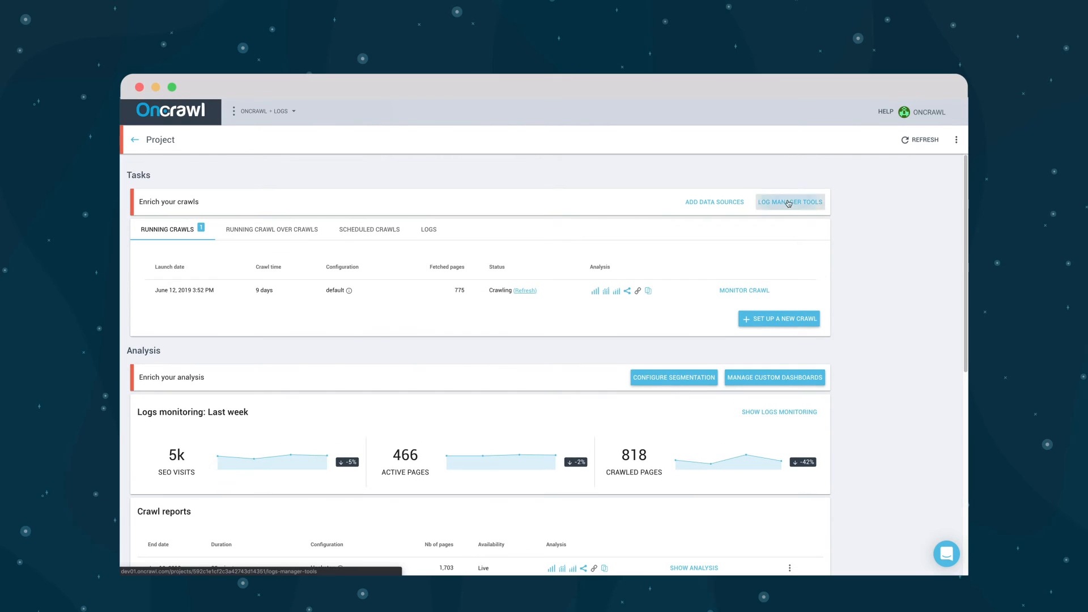
left_click(788, 203)
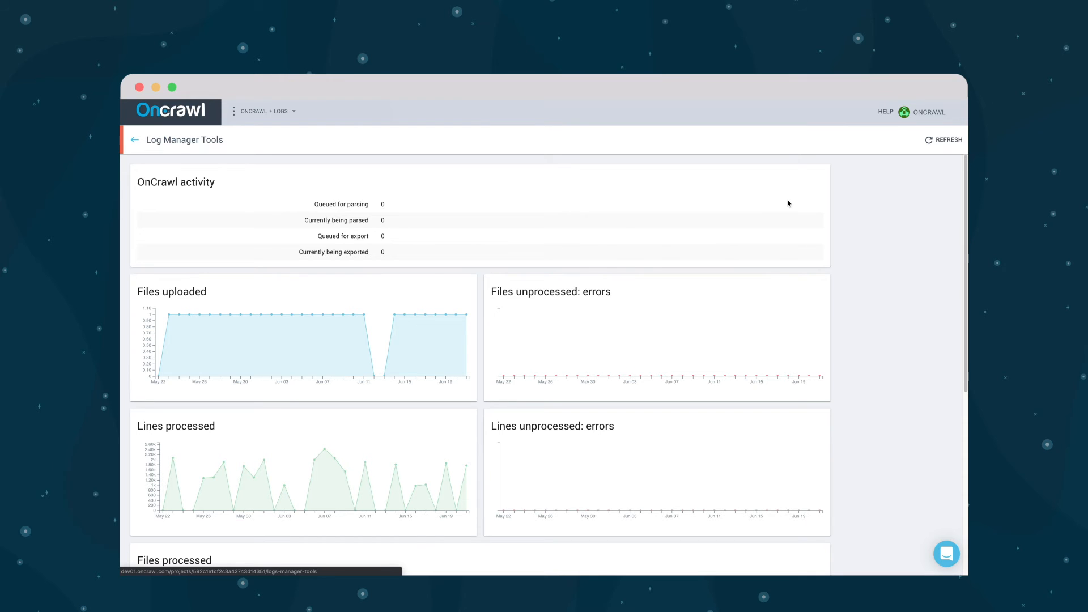
scroll(850, 297, "down", 5)
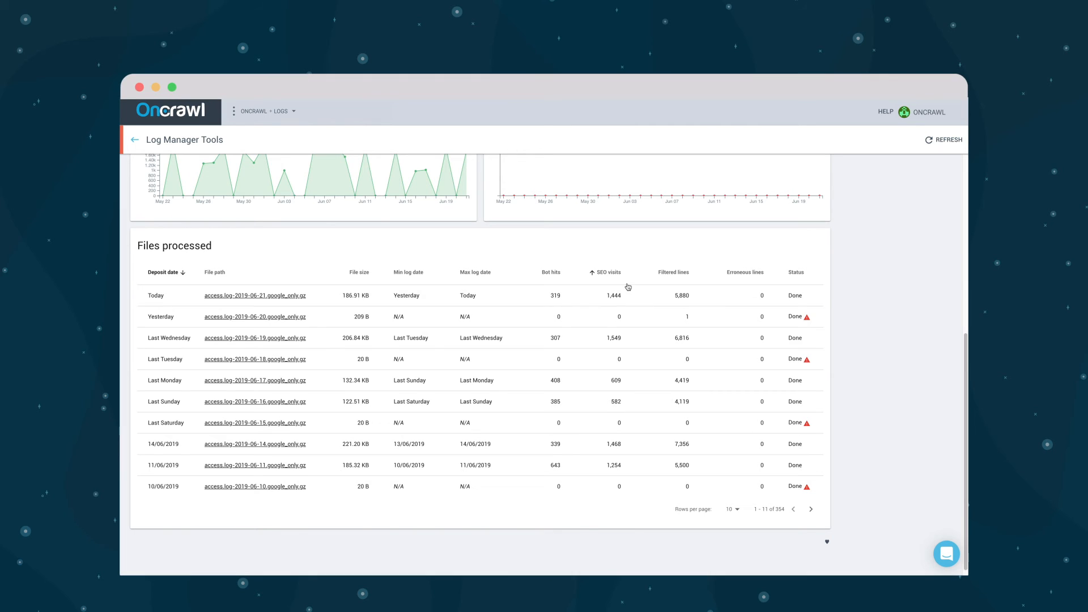
View the details of the processed file access.log-2019-06-21.google_only.gz, then return to the project page
left_click(270, 296)
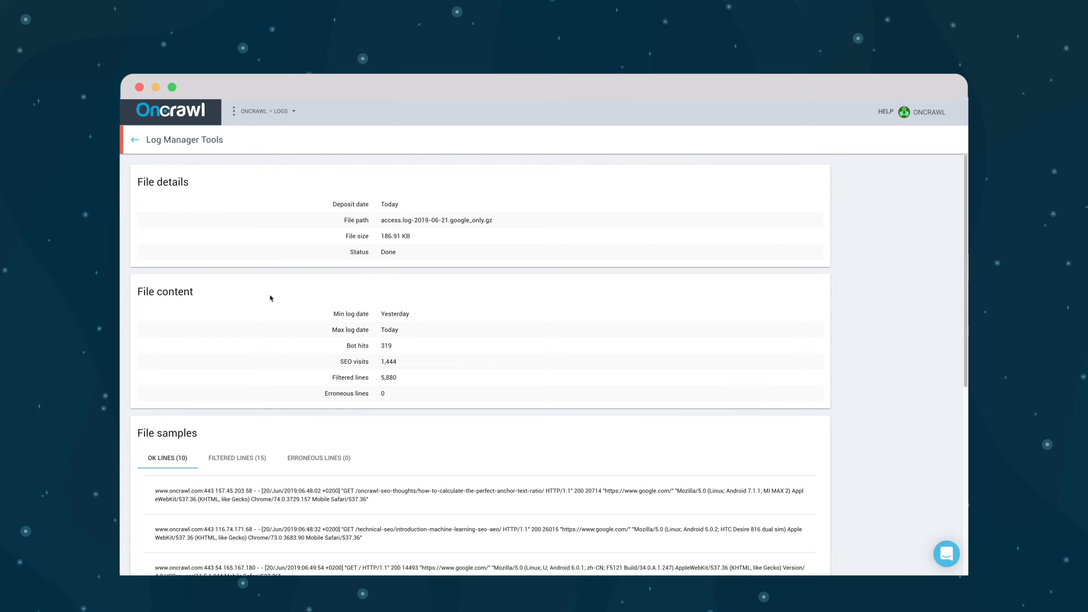
left_click(135, 140)
left_click(135, 139)
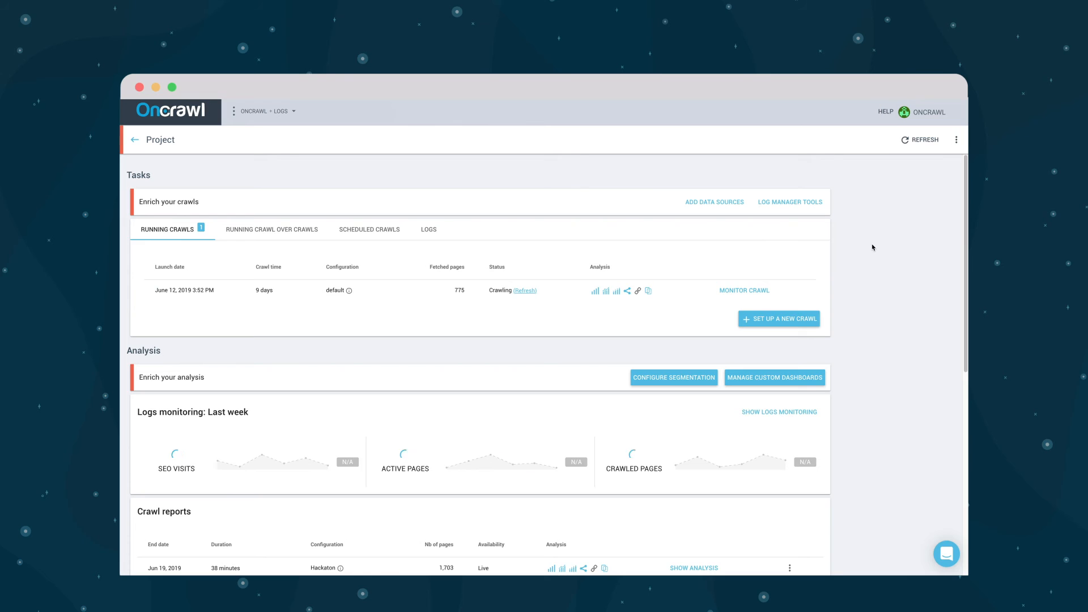
Open the project's logs monitoring dashboard and inspect the Crawl behavior chart at Jun 12, 2019
left_click(781, 412)
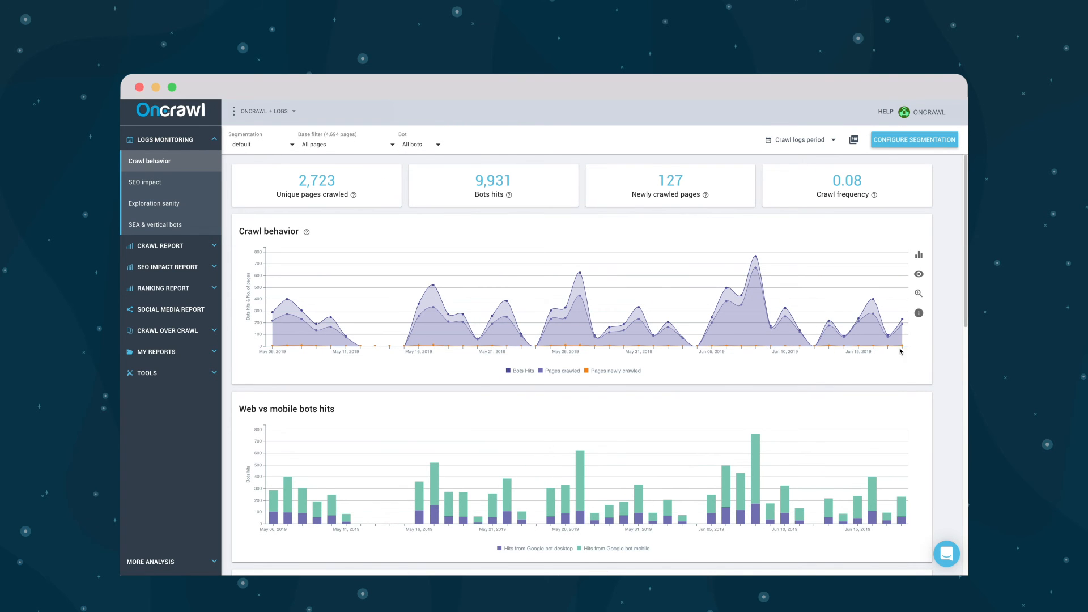
mouse_move(814, 346)
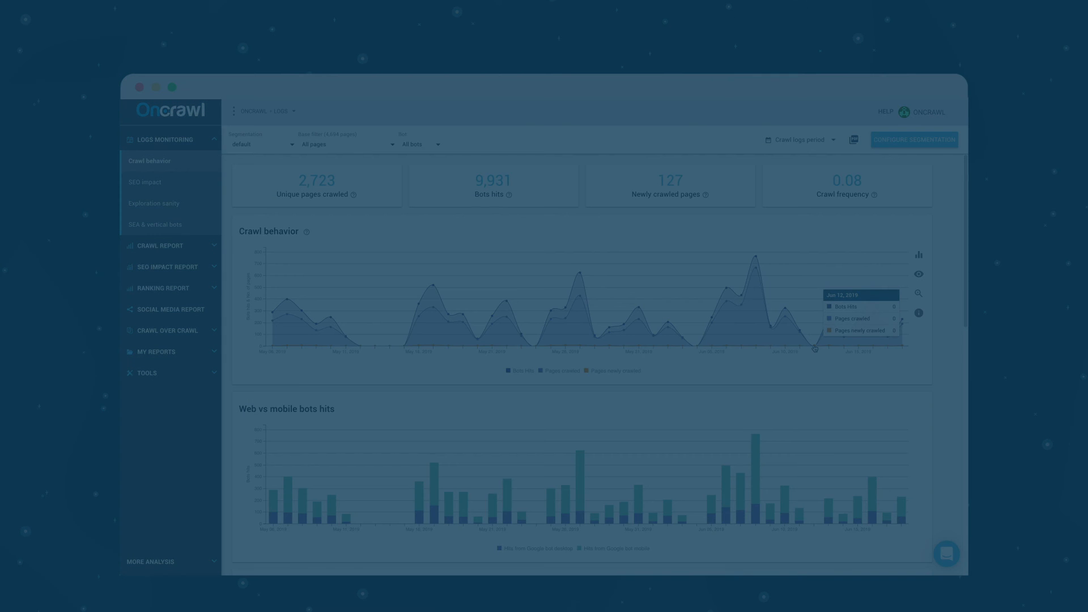